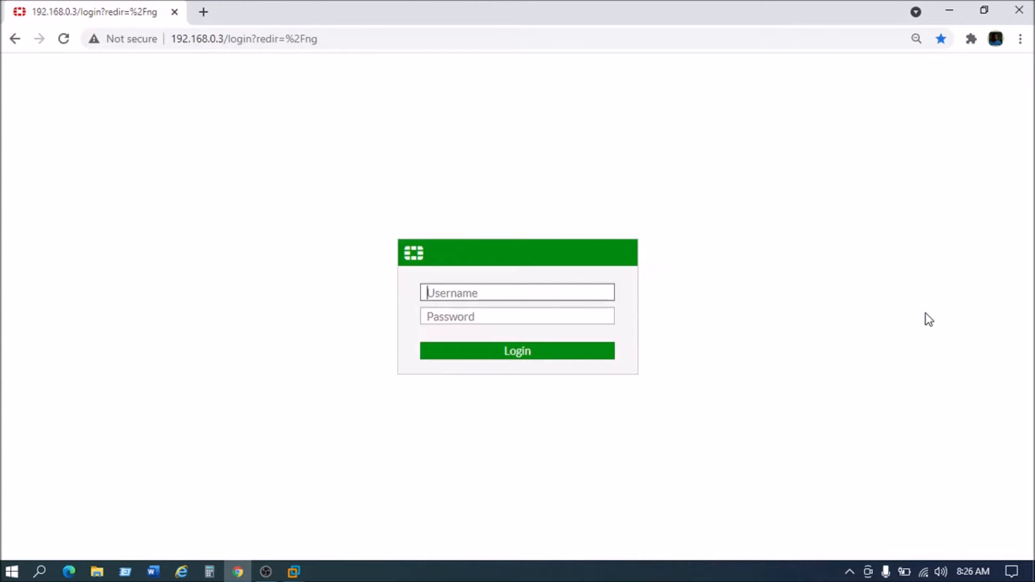
Step: Log in to the FortiGate web console as admin with the administrator password
text(admin)
key(Tab)
text(****)
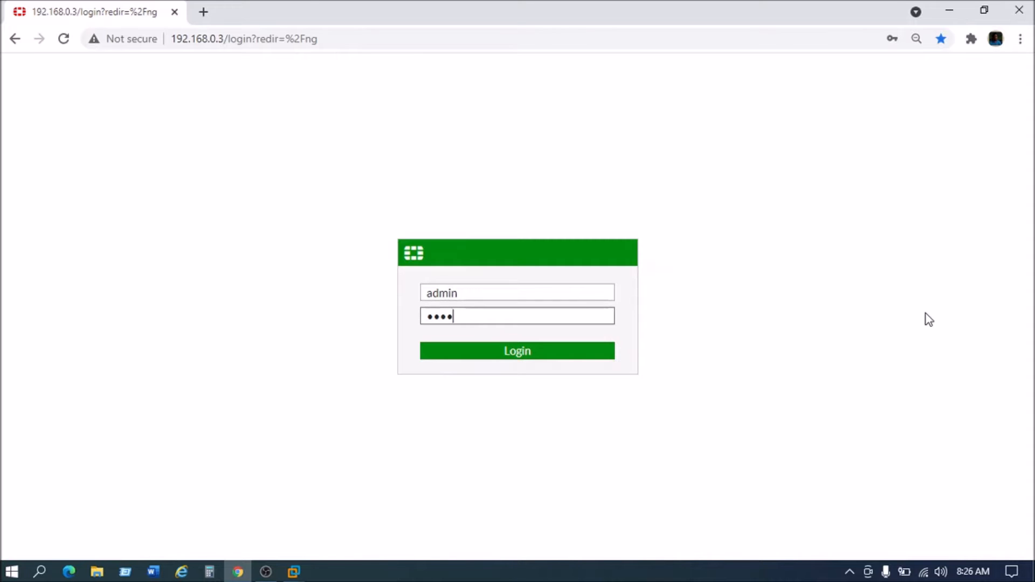
text(**)
key(Return)
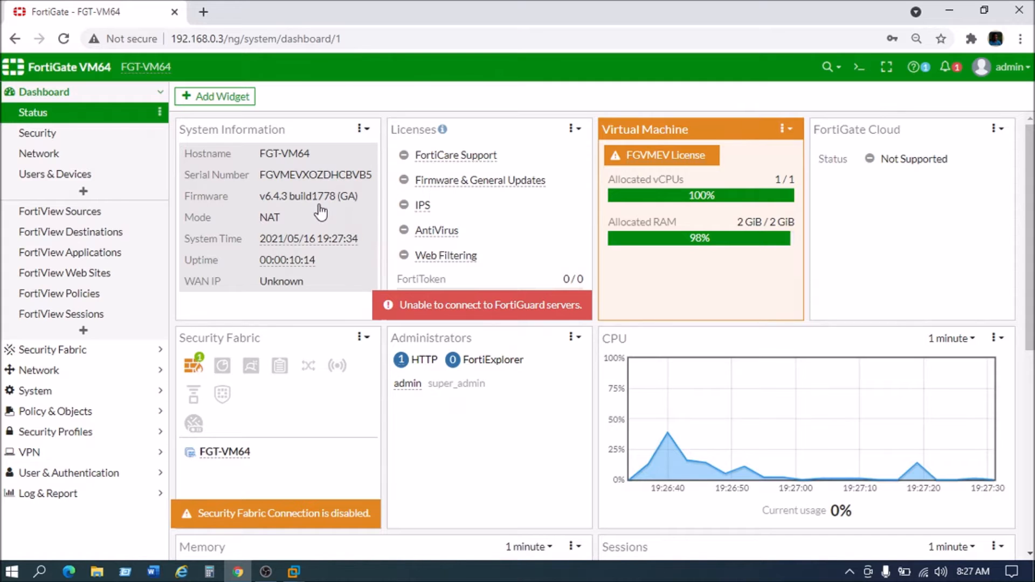
Step: Scroll the Status dashboard to check that firmware reads v6.4.3 build1778
scroll(320, 222, down, 3)
scroll(319, 222, up, 3)
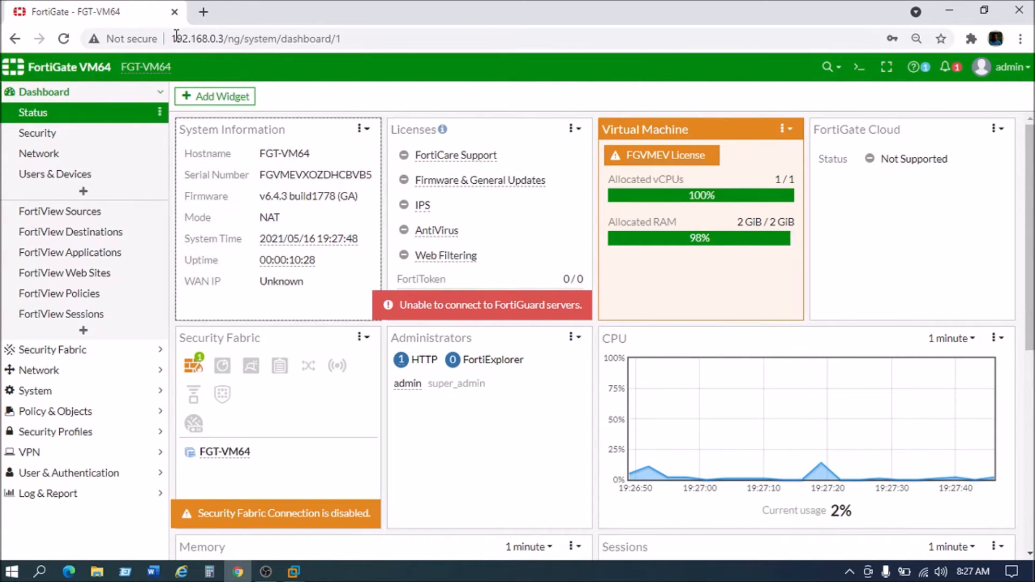
Step: Open docs.fortinet.com/upgrade-tool in a new Chrome tab
click(203, 12)
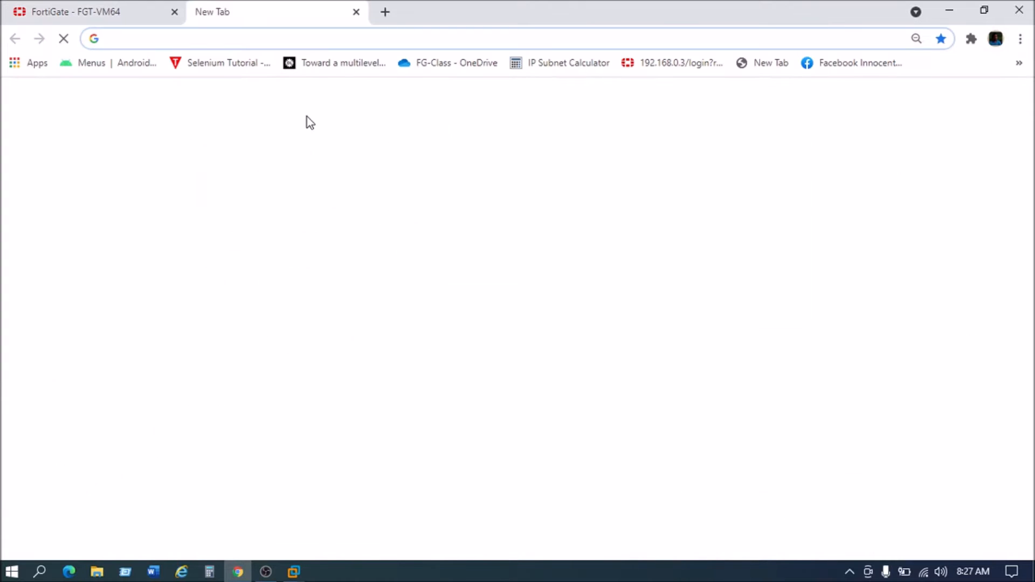
text(https://docs.fortinet.com/upgrade-tool)
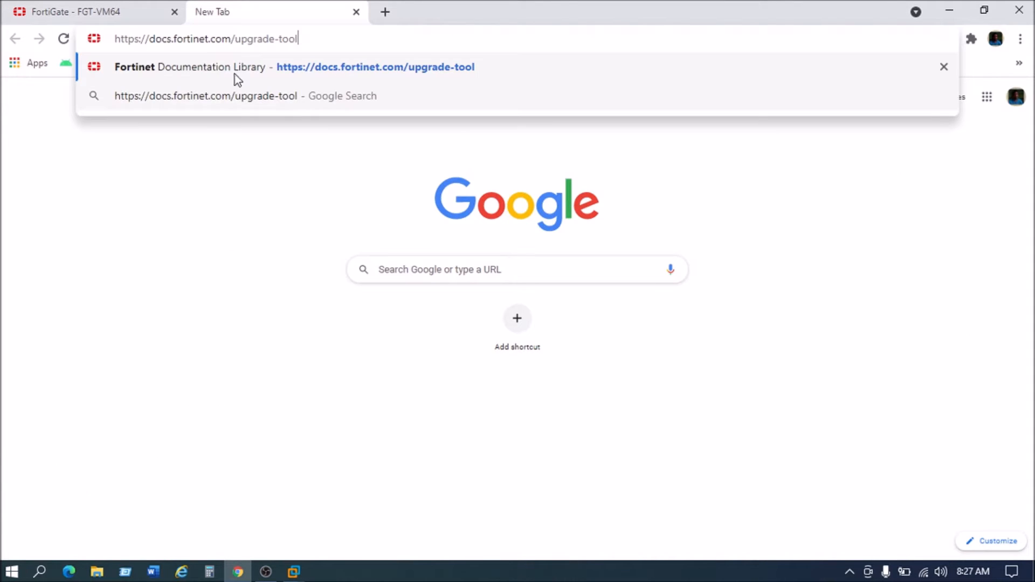
click(158, 41)
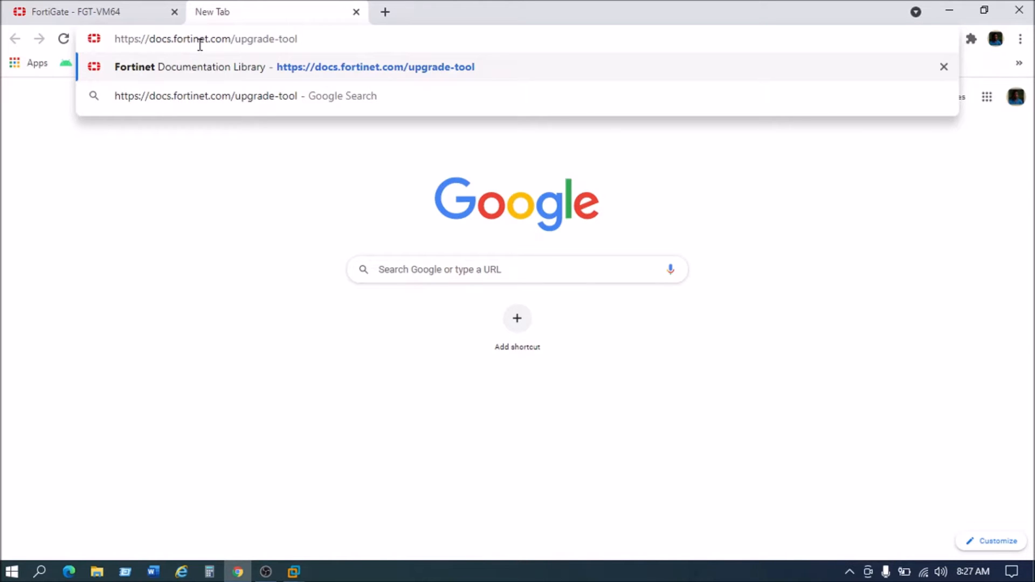
click(278, 65)
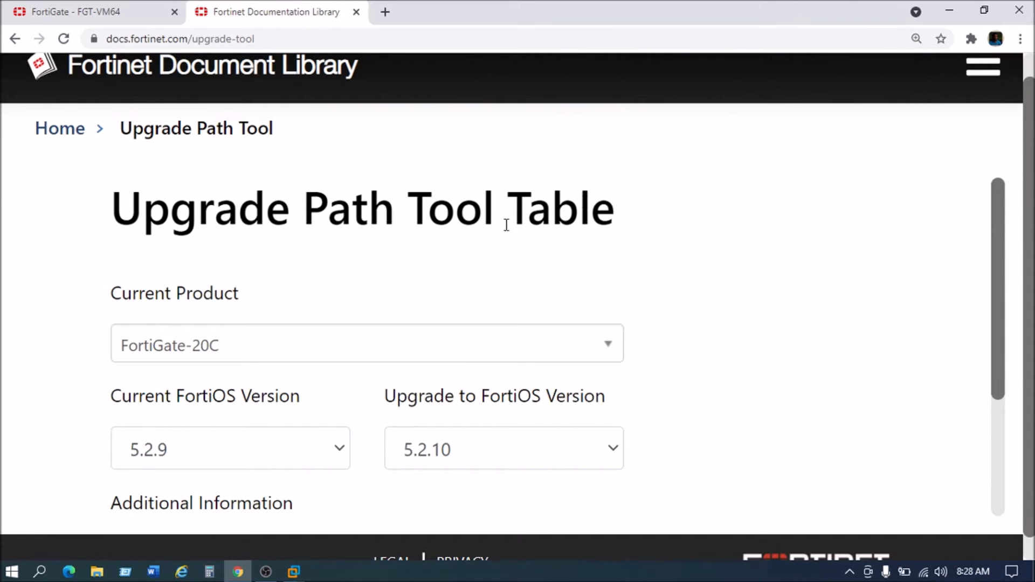
Step: Pick FortiGate-VM from the Upgrade Path Tool's Current Product list
scroll(229, 291, down, 1)
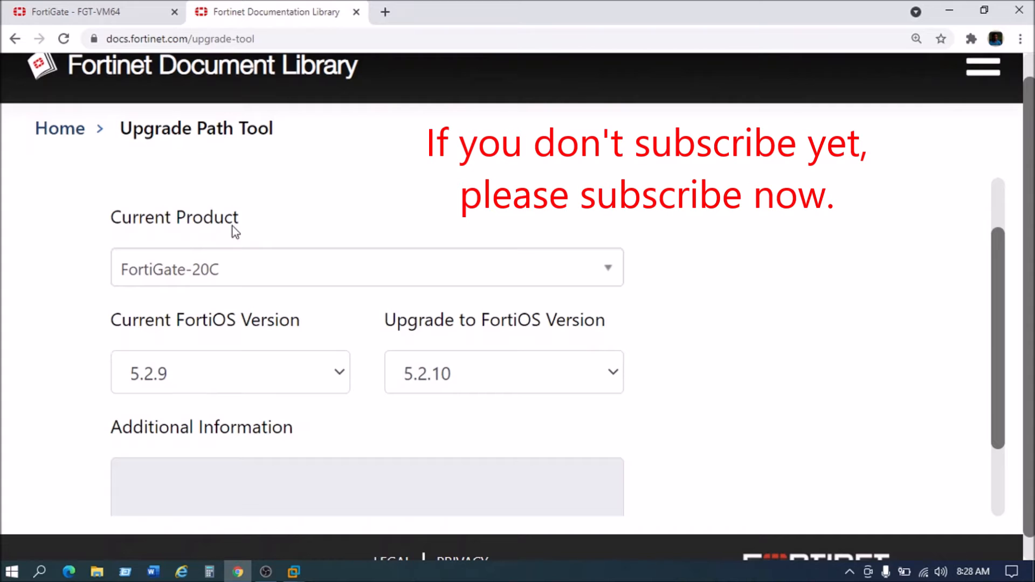
click(222, 270)
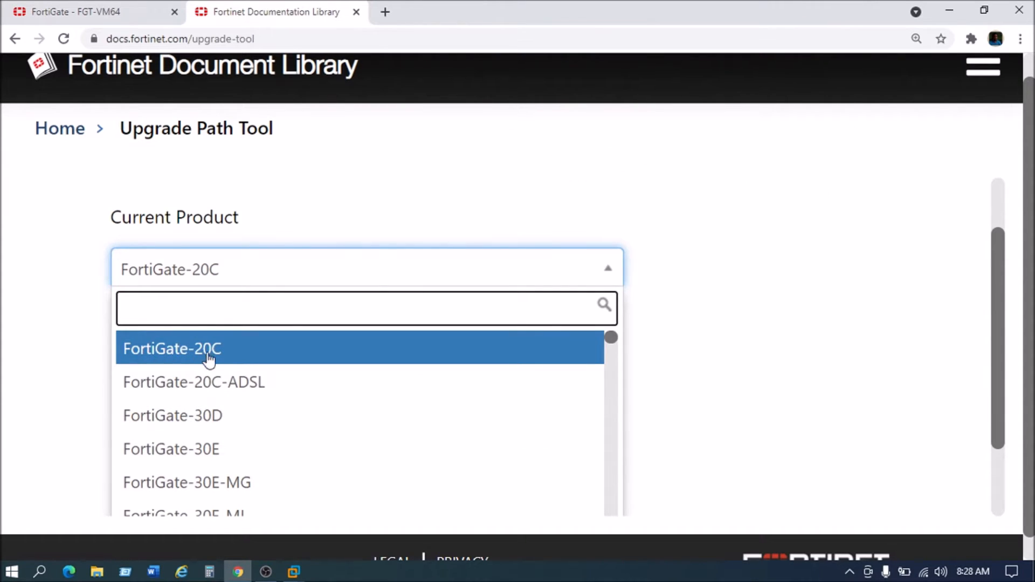
scroll(223, 464, down, 5)
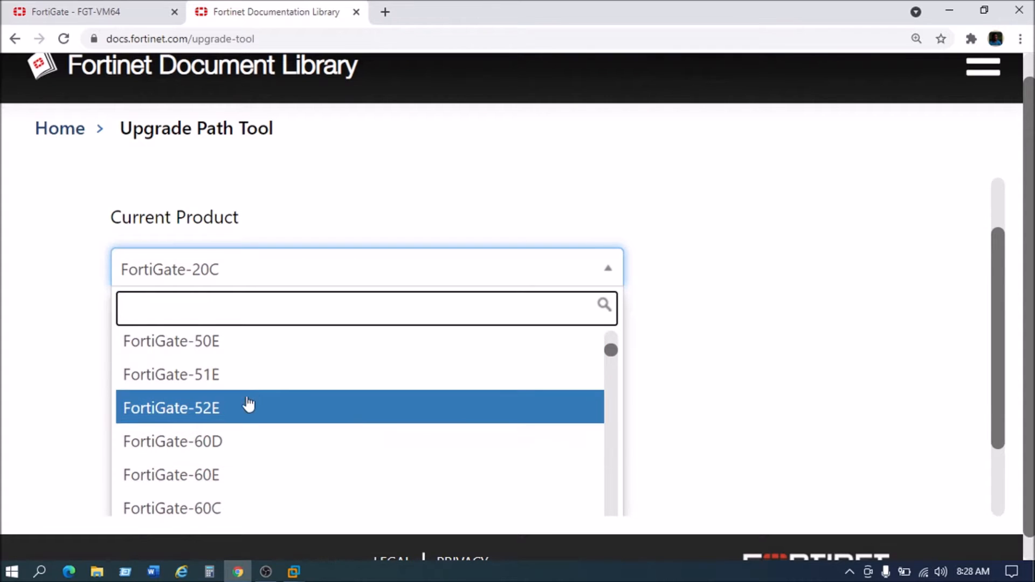
scroll(237, 437, down, 3)
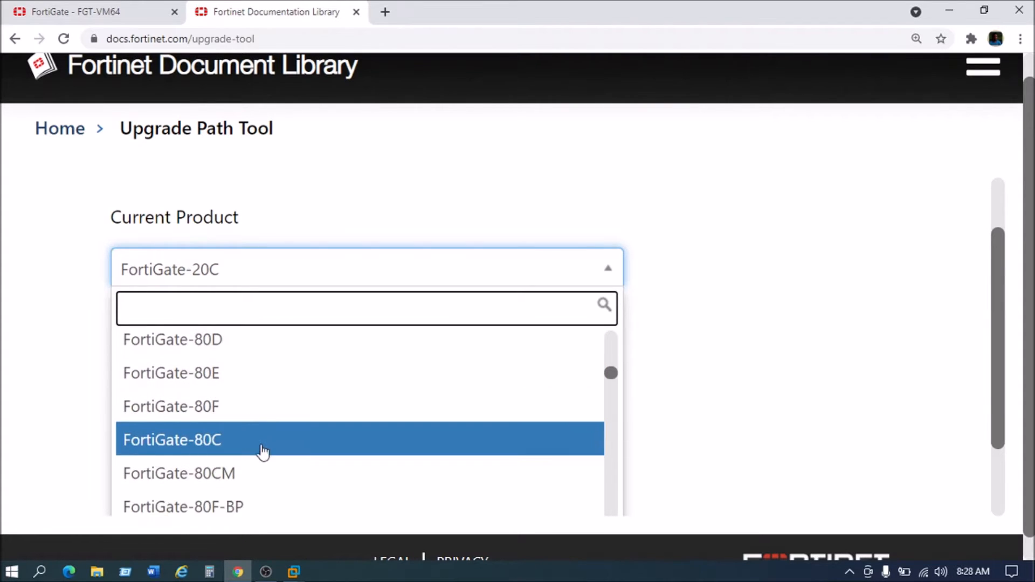
scroll(263, 452, up, 3)
click(259, 264)
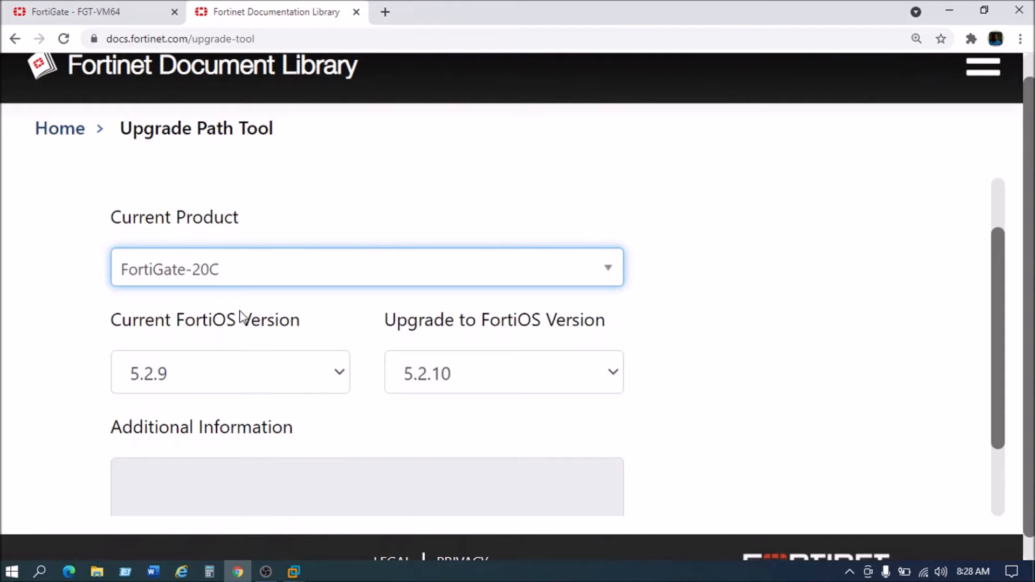
click(291, 264)
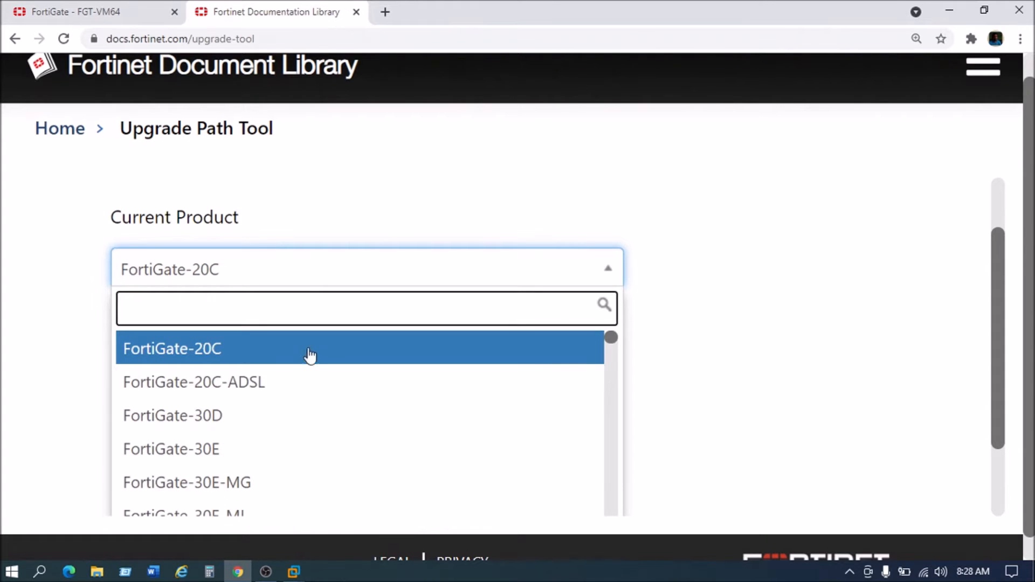
scroll(317, 391, down, 5)
scroll(317, 391, down, 12)
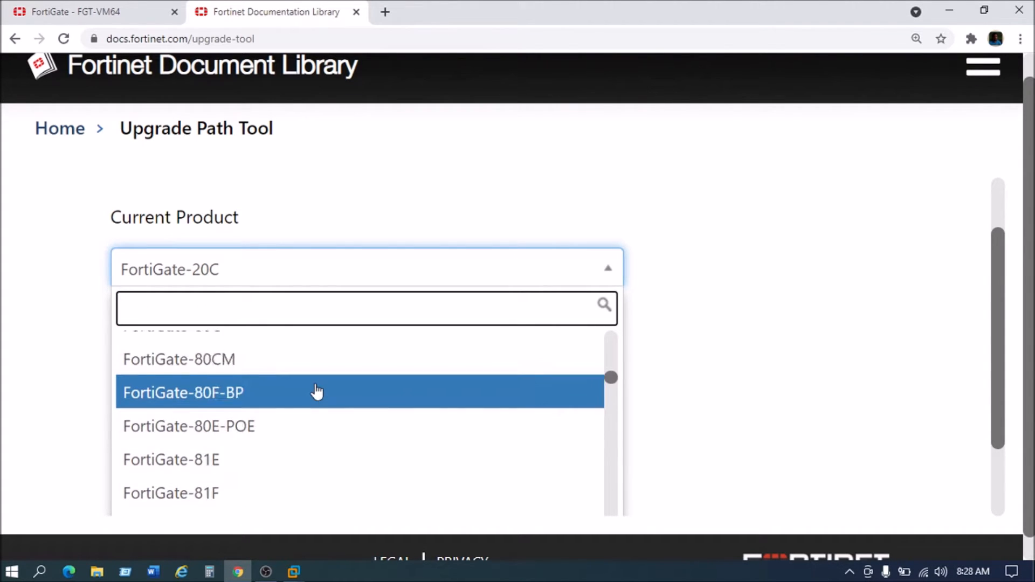
scroll(317, 390, down, 15)
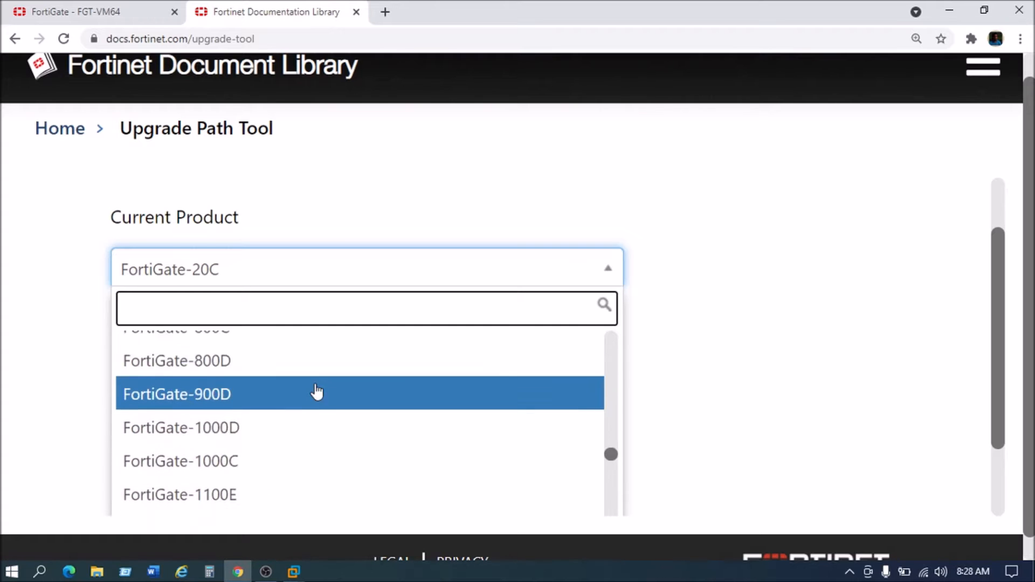
scroll(317, 392, down, 3)
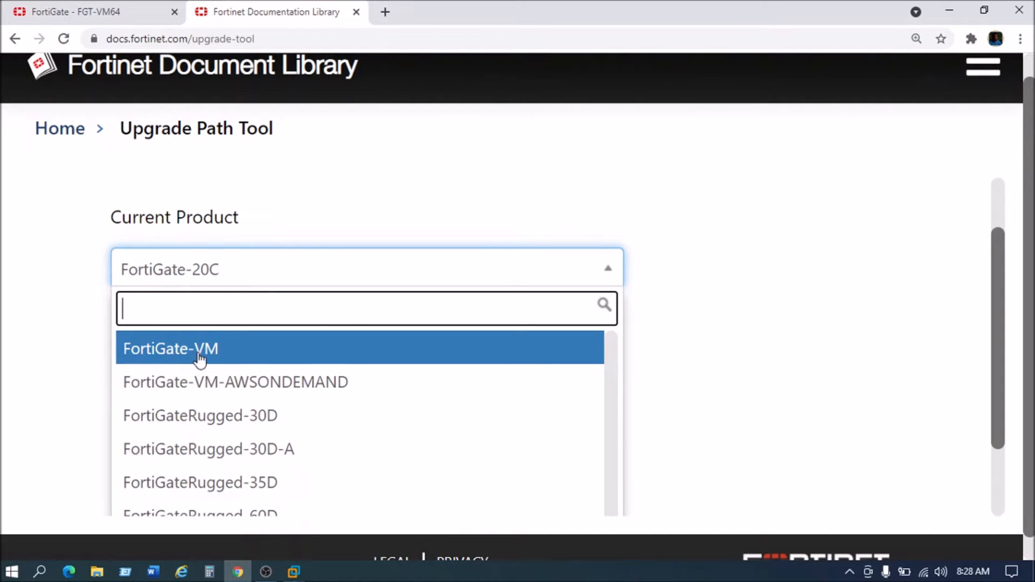
scroll(183, 361, up, 2)
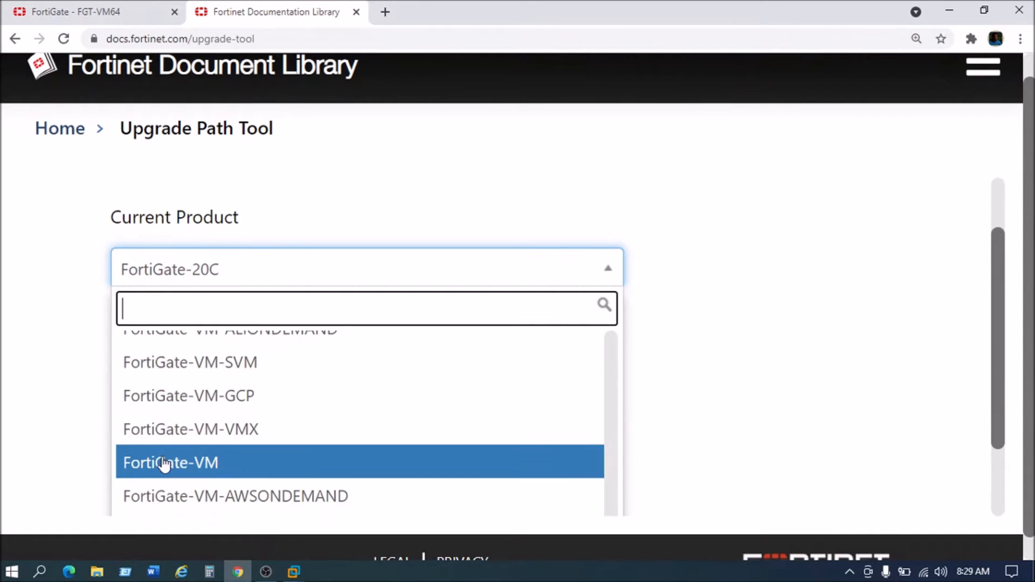
click(203, 465)
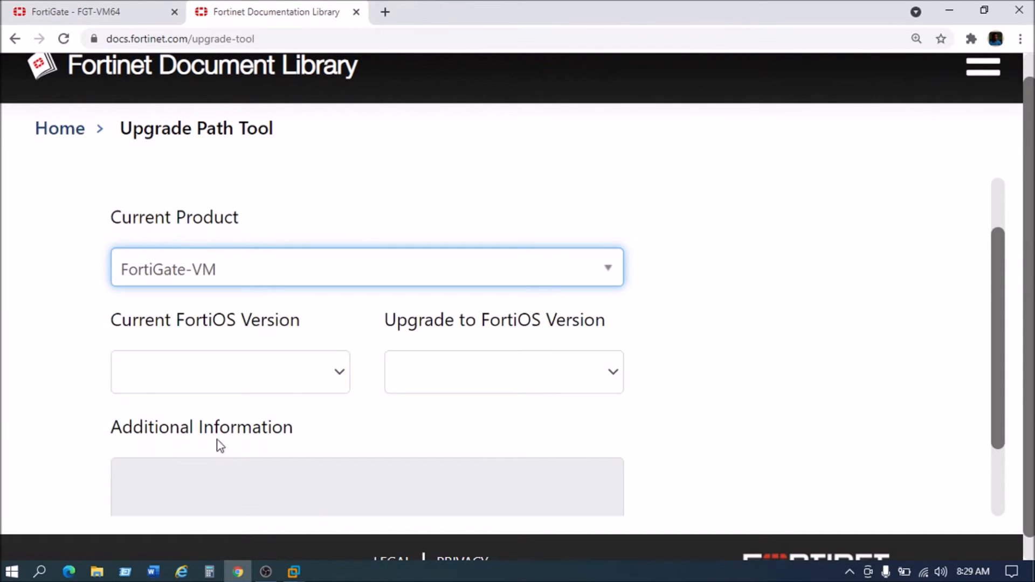
Step: Set Current FortiOS Version to 6.4.3, making 6.4.4 the upgrade target
scroll(296, 364, down, 1)
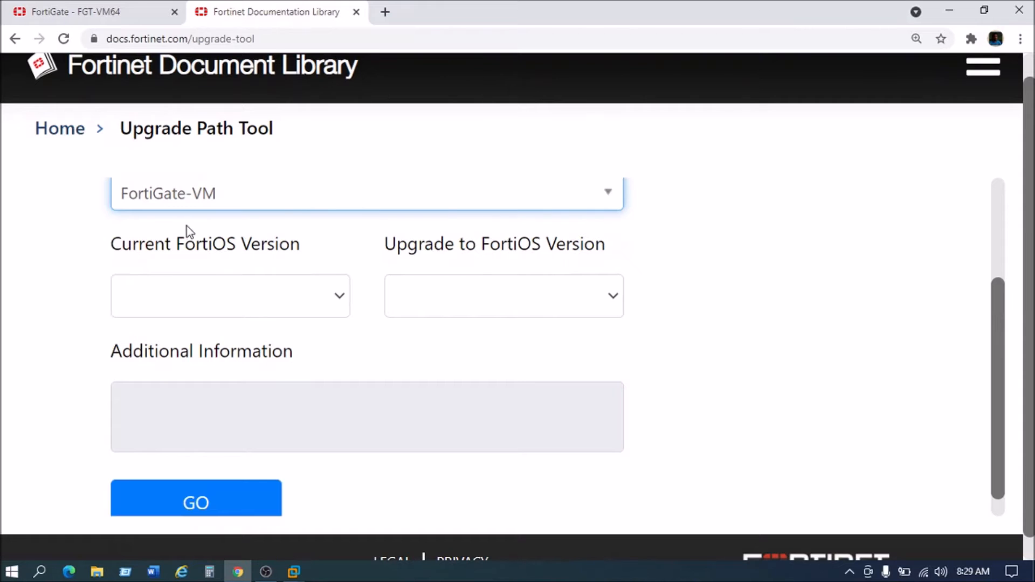
scroll(193, 279, up, 1)
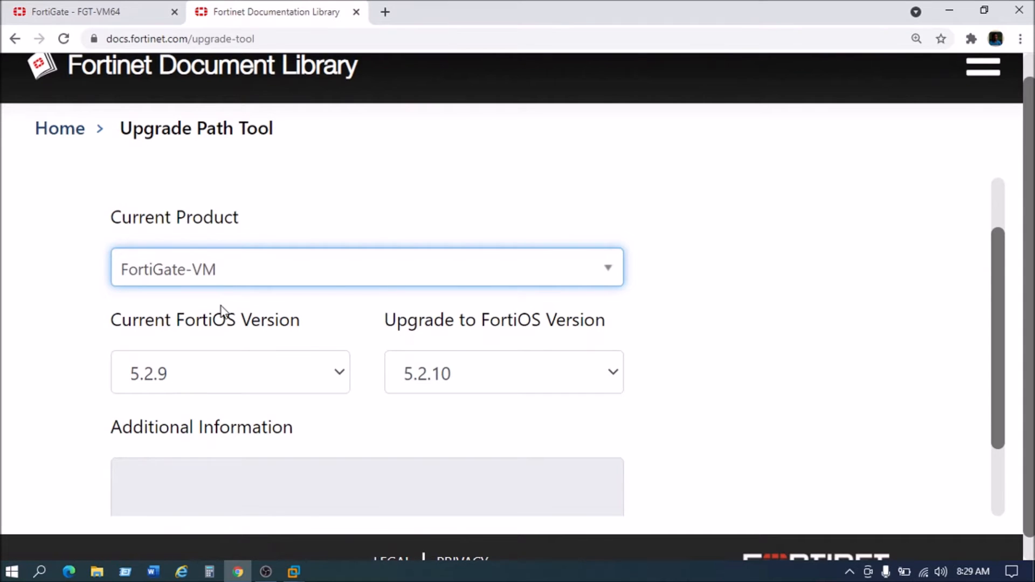
scroll(221, 304, down, 1)
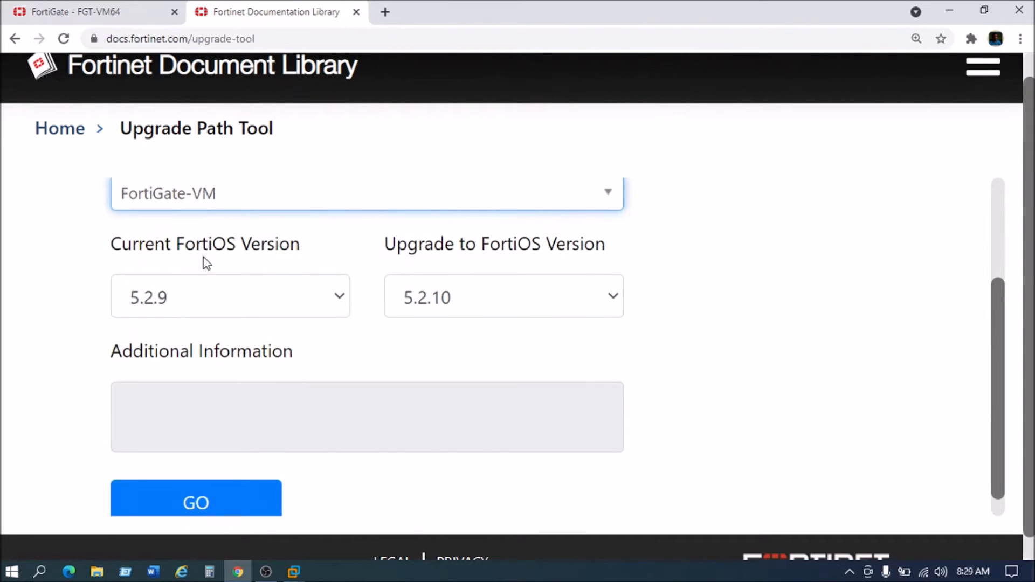
click(327, 302)
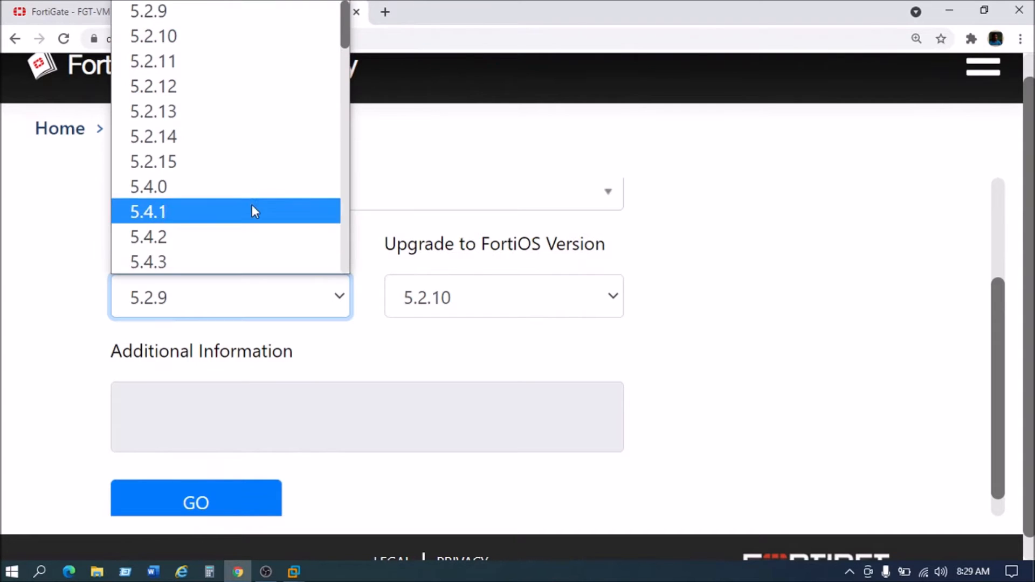
scroll(233, 180, down, 10)
scroll(186, 216, down, 6)
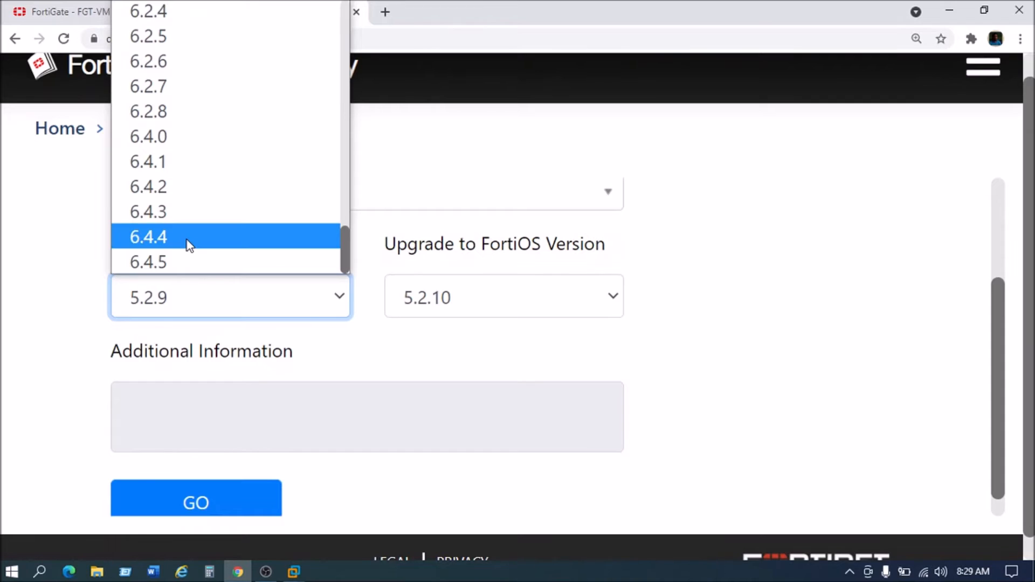
click(164, 215)
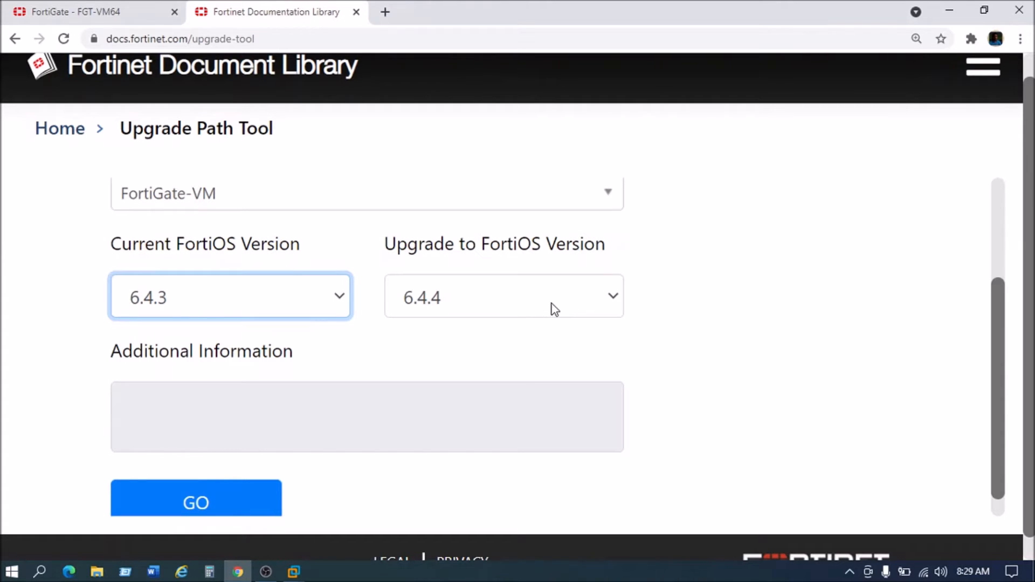
Step: Look up the recommended path: 6.4.3 build 1778 to 6.4.4 build 1803
scroll(550, 307, down, 1)
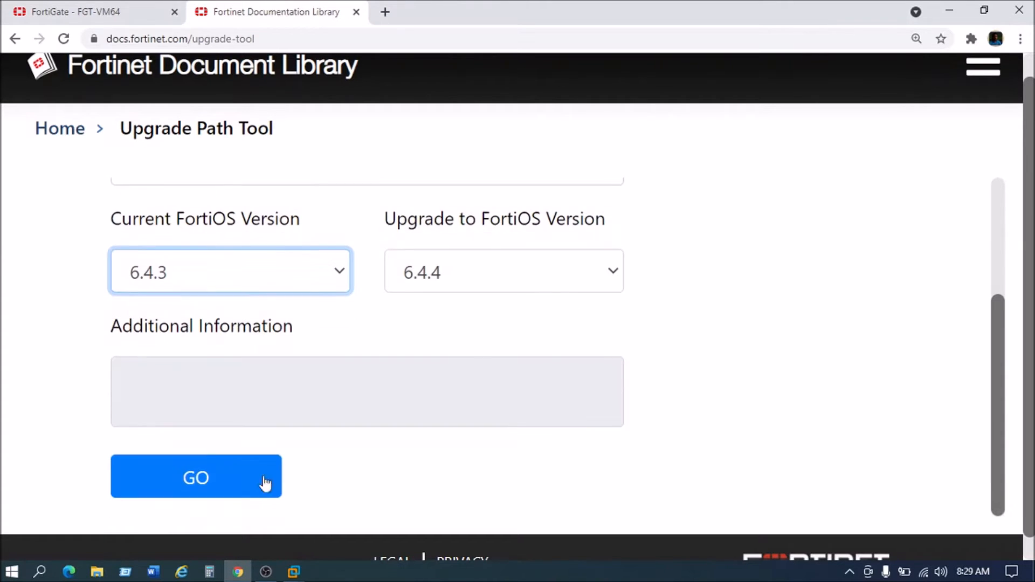
click(203, 479)
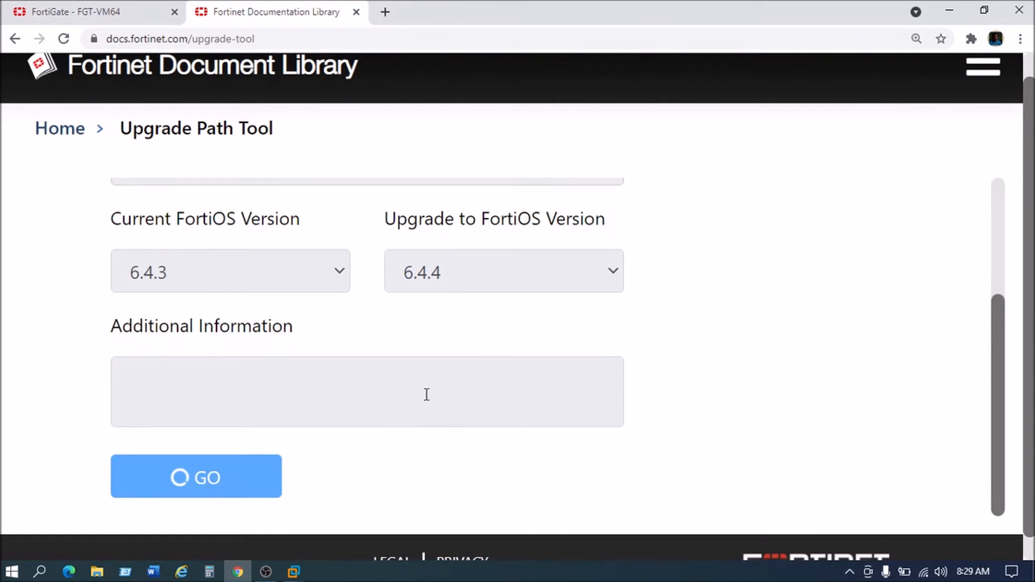
scroll(425, 394, down, 5)
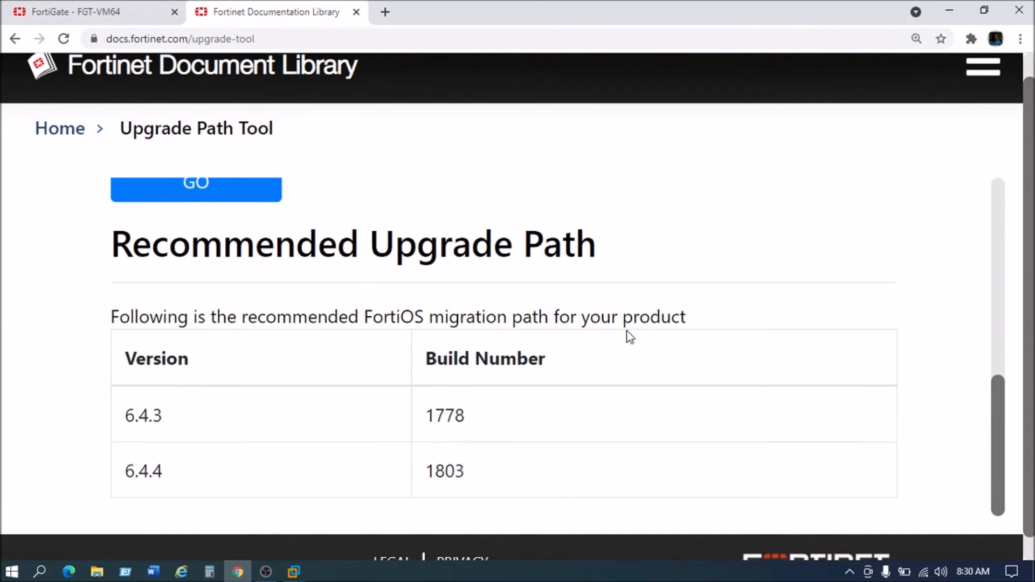
scroll(640, 307, down, 1)
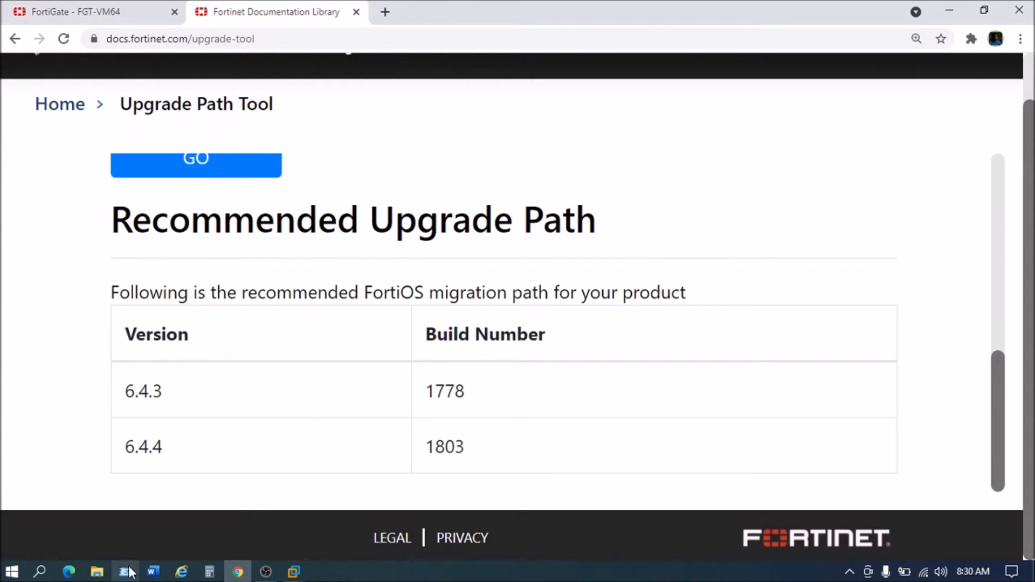
Step: Find FGT_VM64-v6-build1803-FORTINET.out on New Volume (E:) in File Explorer
click(97, 572)
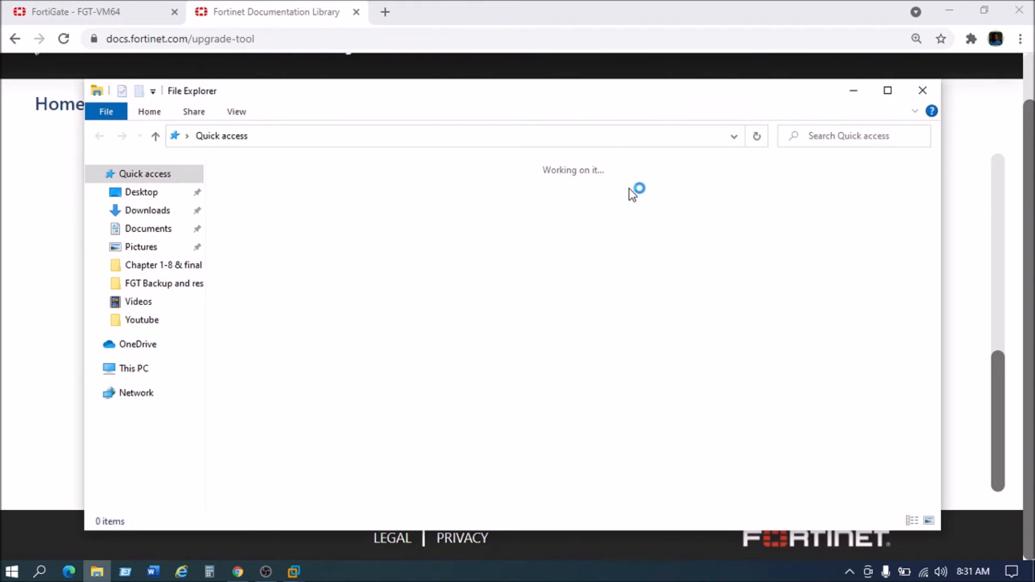
click(887, 91)
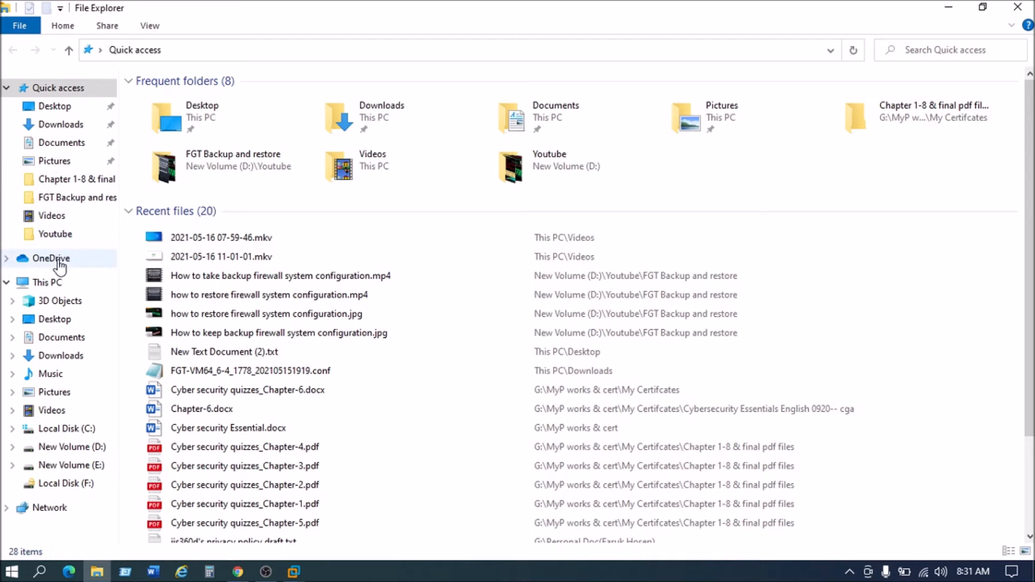
click(116, 281)
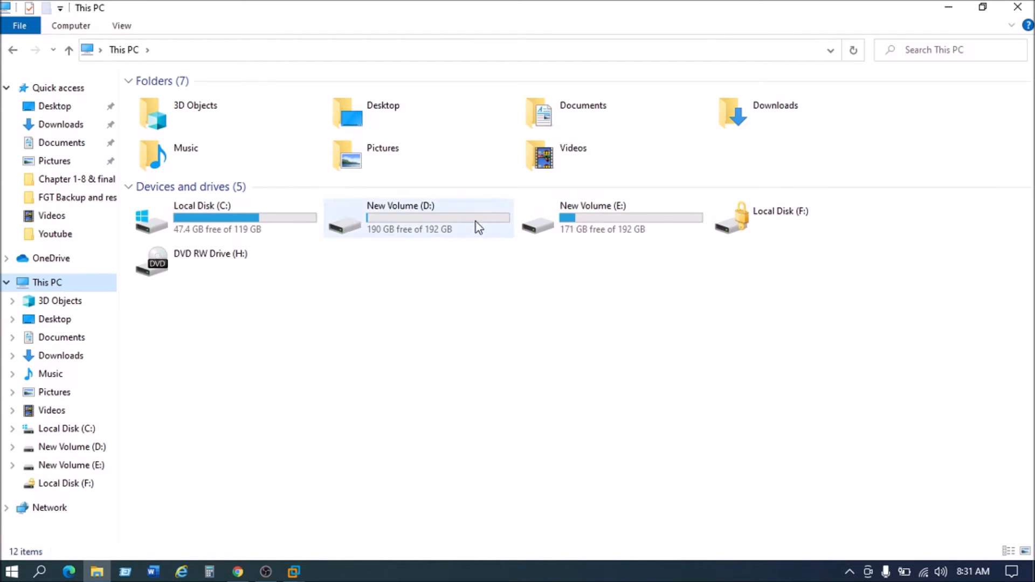
click(577, 218)
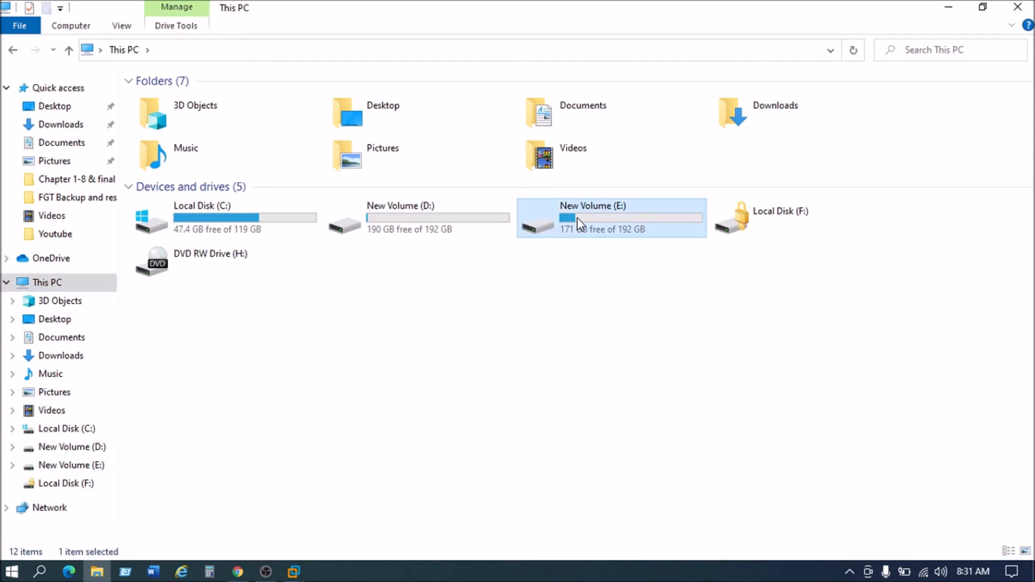
double_click(577, 218)
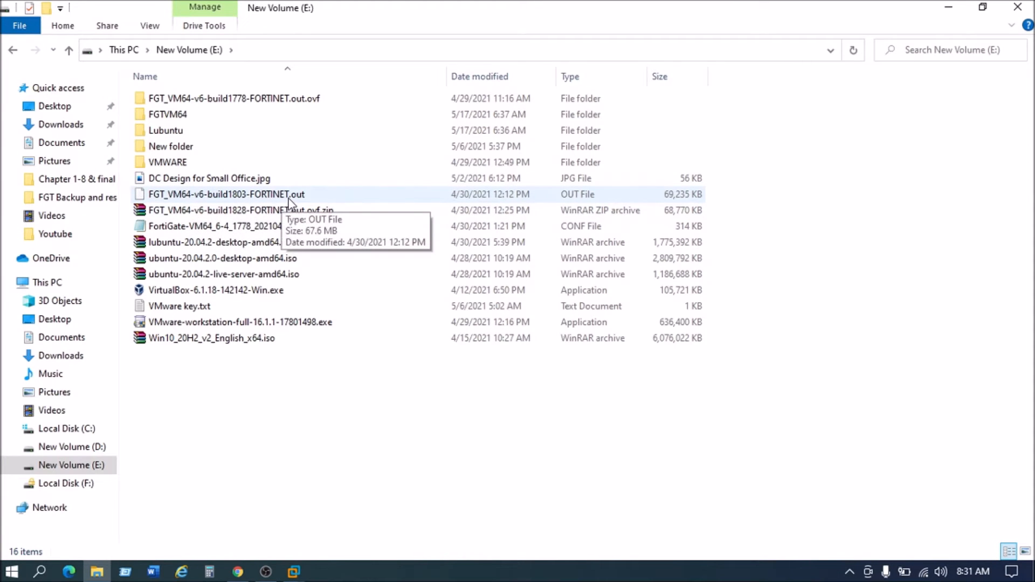
click(302, 195)
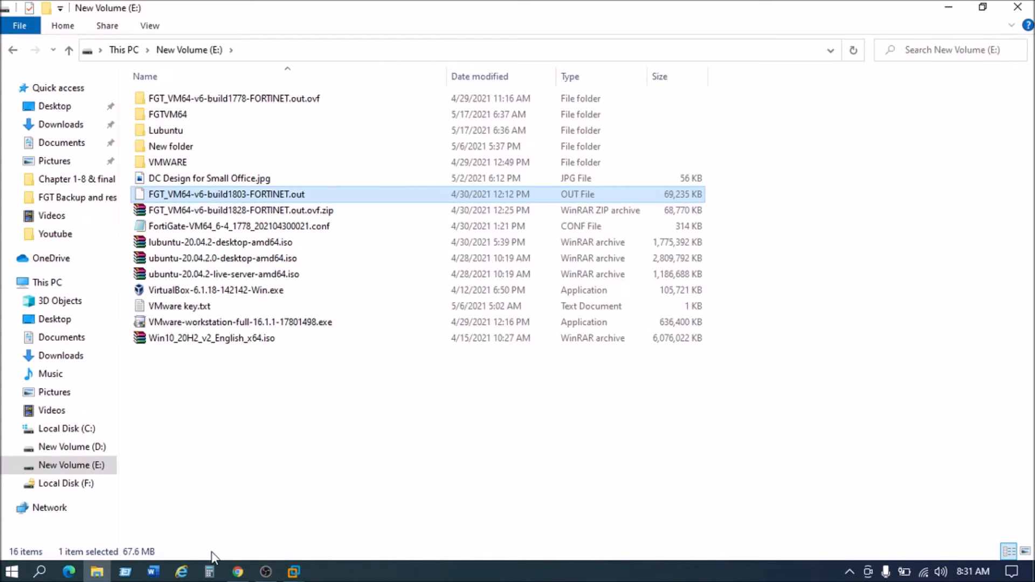
click(238, 572)
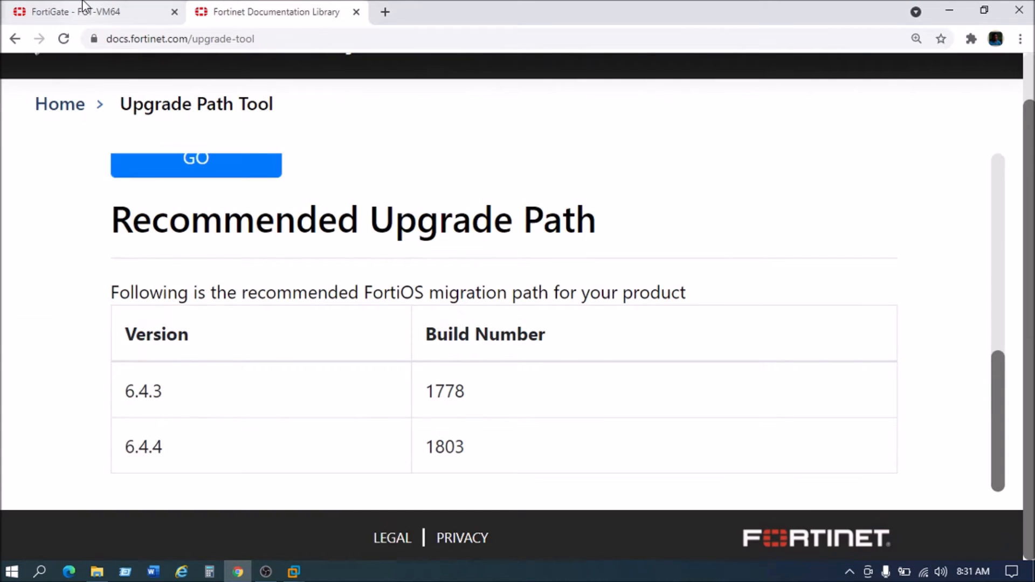
Step: Go to System > Firmware in the FortiGate console
click(83, 10)
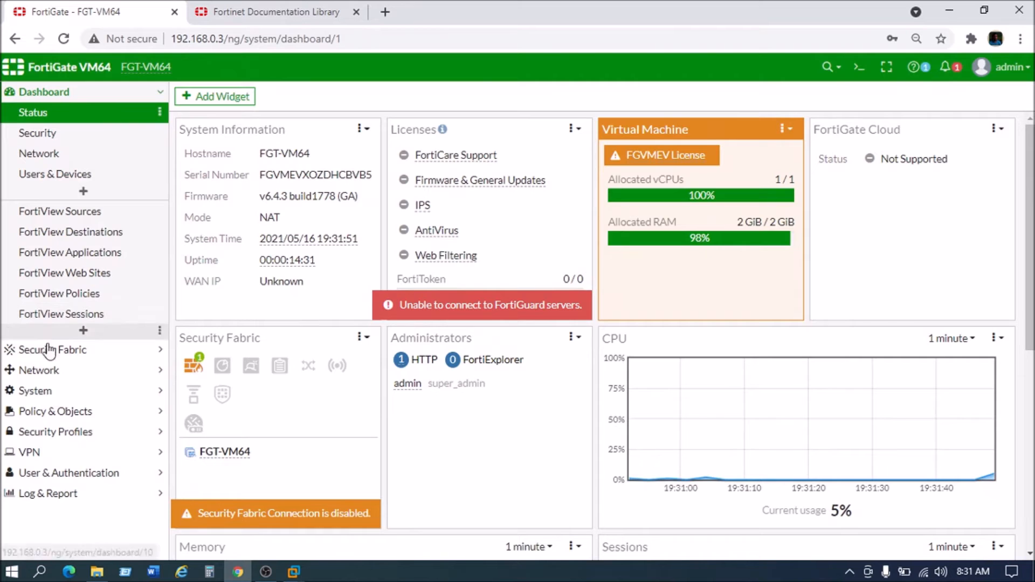
click(55, 396)
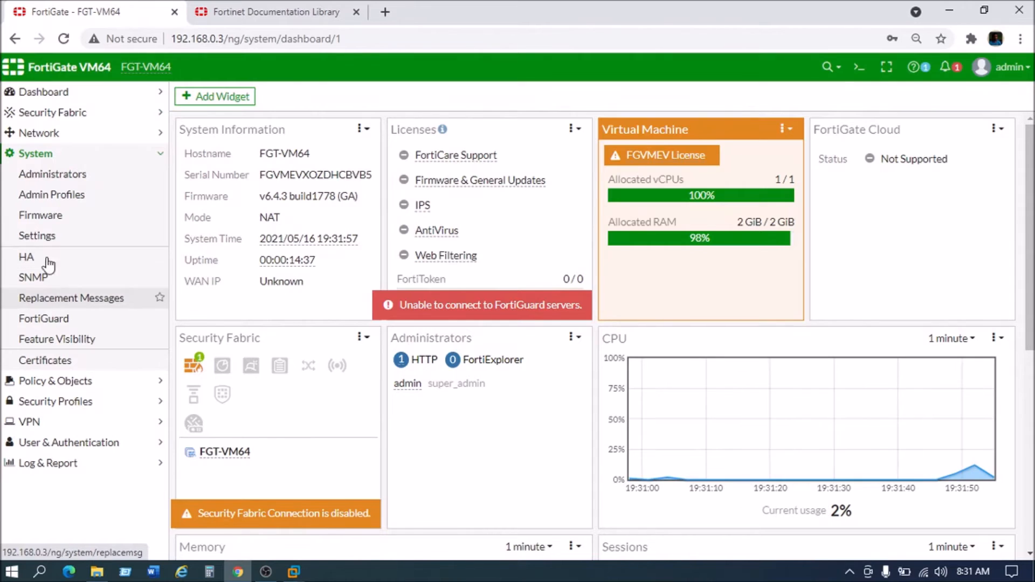
click(50, 218)
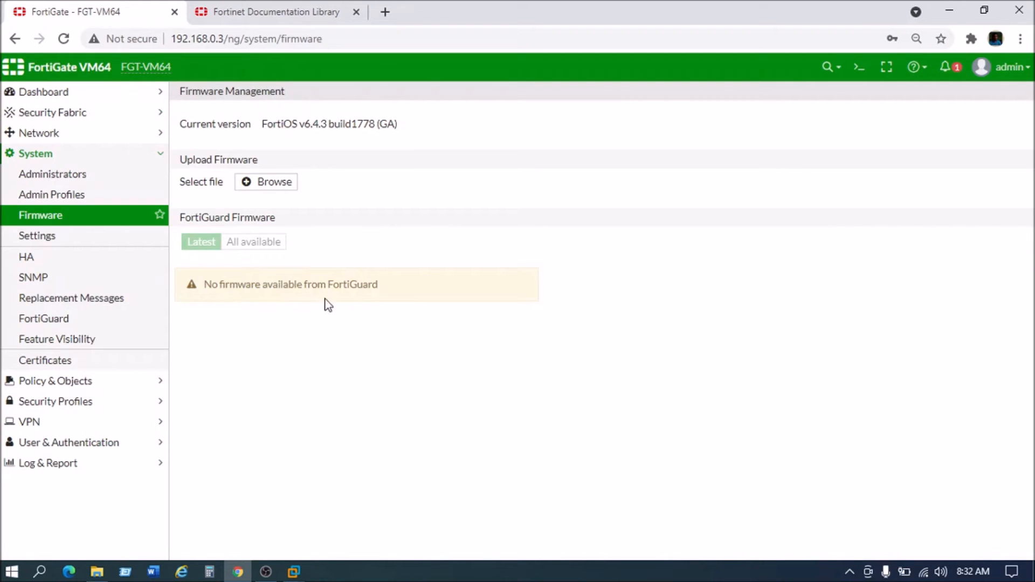
Step: Upload FGT_VM64-v6-build1803-FORTINET.out as the firmware image, staging v6.4.4 build1803
drag(291, 294, 214, 305)
click(207, 296)
click(248, 186)
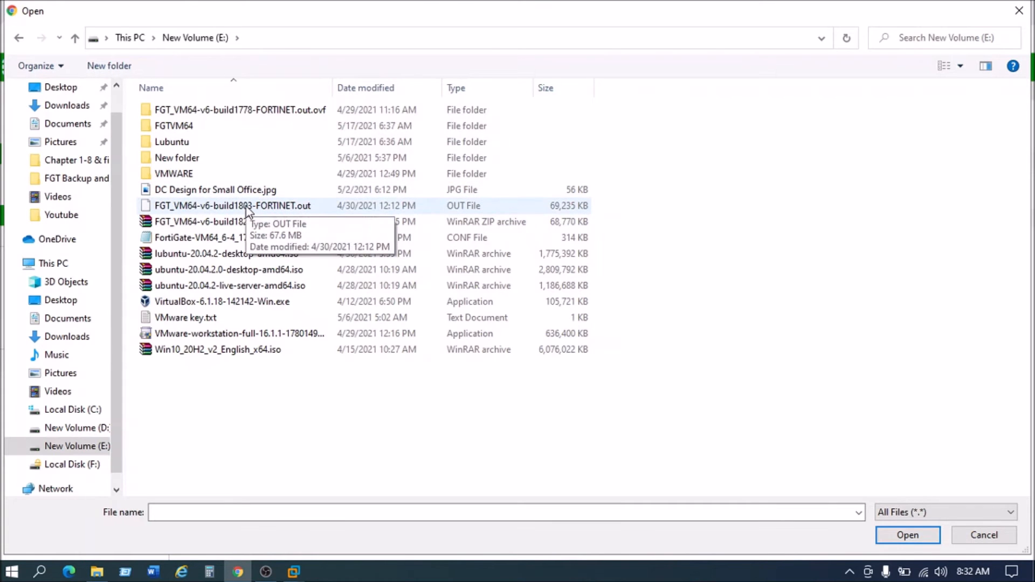
double_click(243, 206)
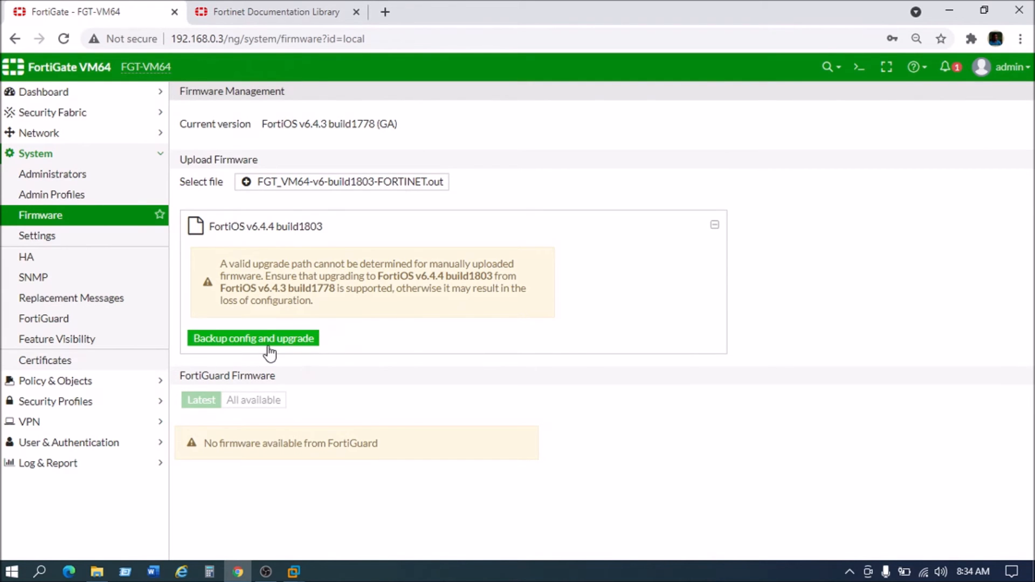
Step: Choose Backup config and upgrade for the v6.4.4 build1803 image
click(271, 345)
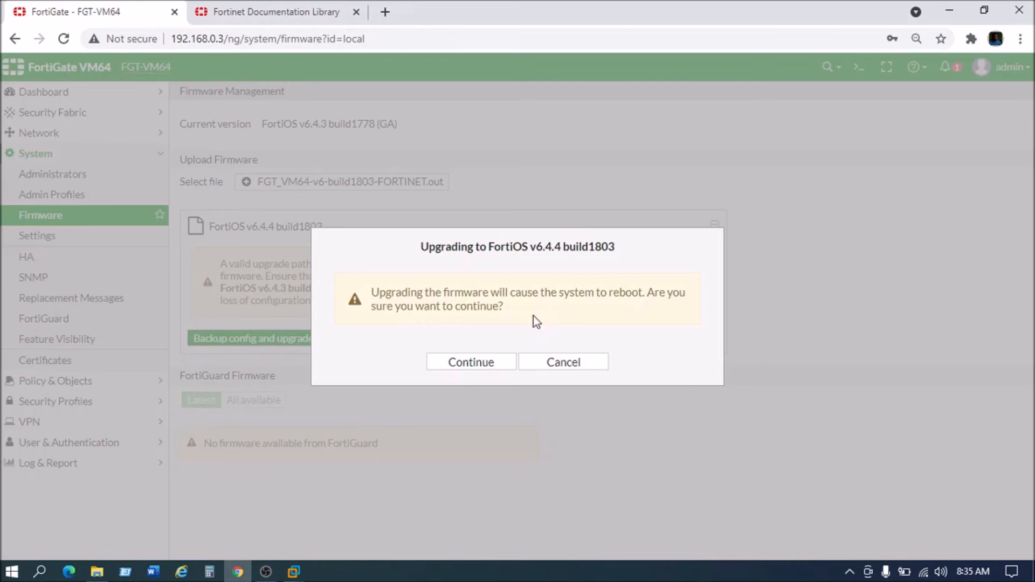
Step: Confirm the upgrade and watch the FGT VM64 console reboot into the new firmware
click(467, 363)
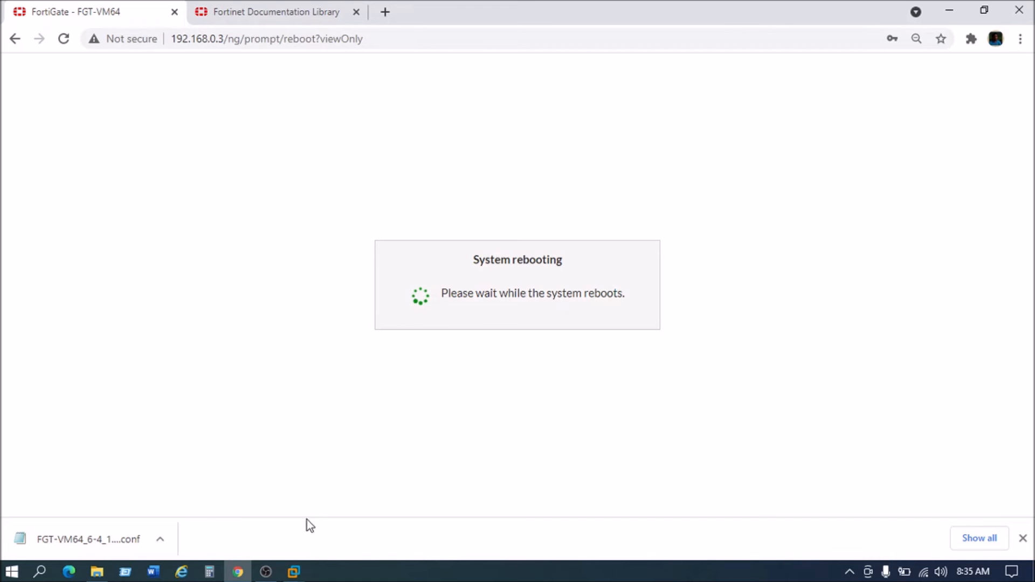
click(294, 570)
click(295, 491)
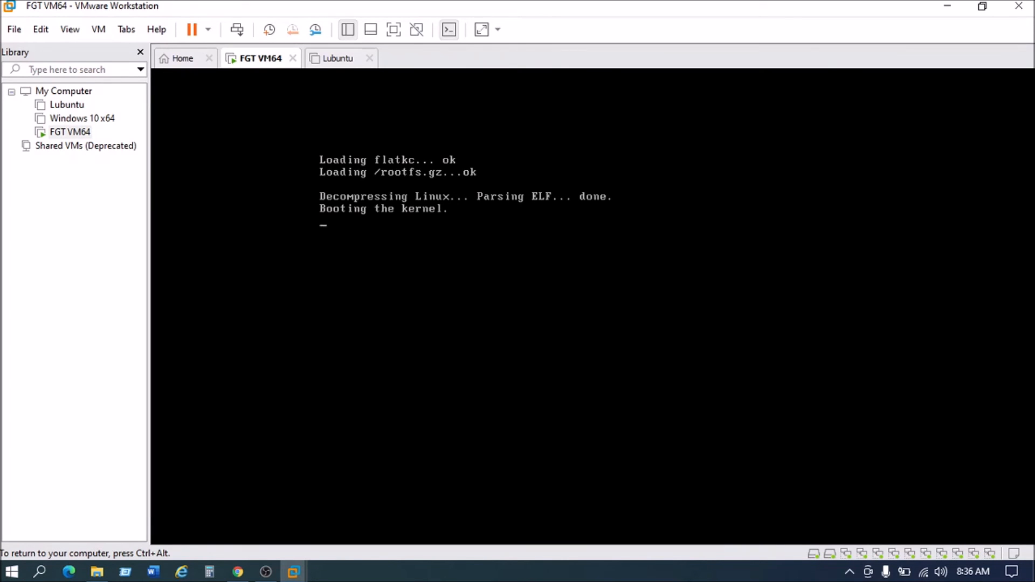
Step: Release the FGT VM64 console and return to Chrome's System rebooting page
key(ctrl+alt)
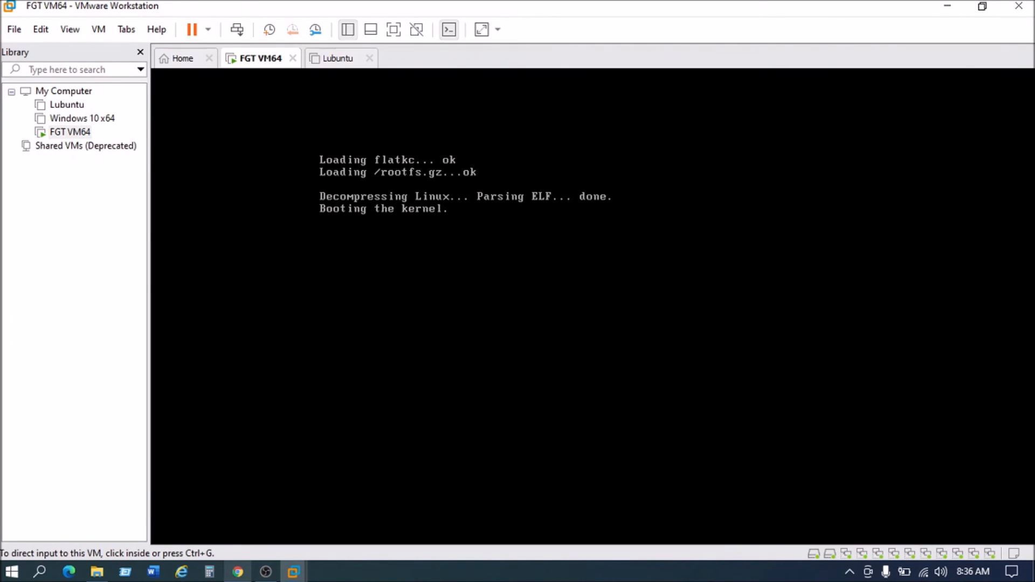
click(239, 573)
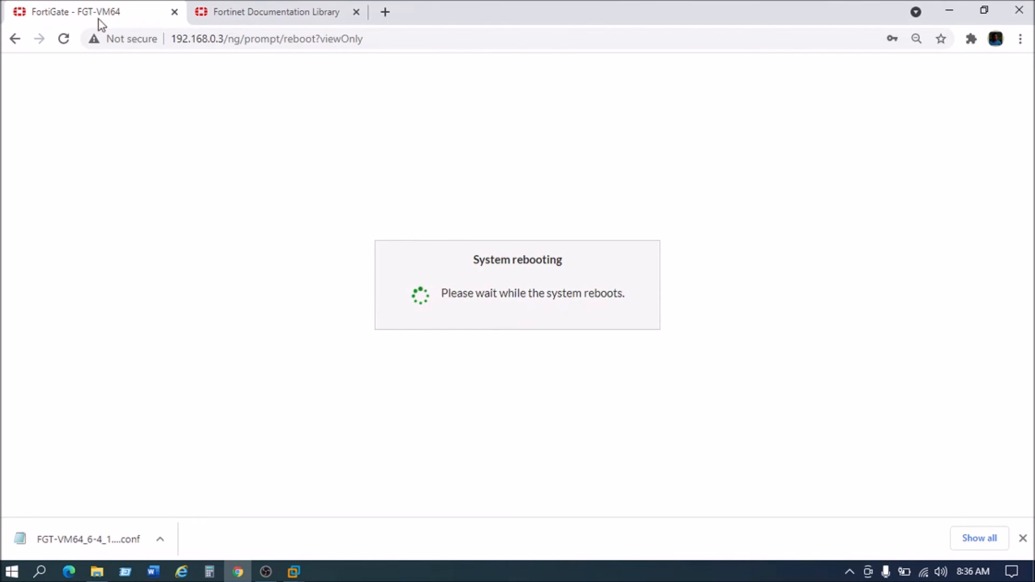
Step: Replace the FortiGate rebooting tab with a blank tab after the FGT VM64 console finishes booting
click(174, 12)
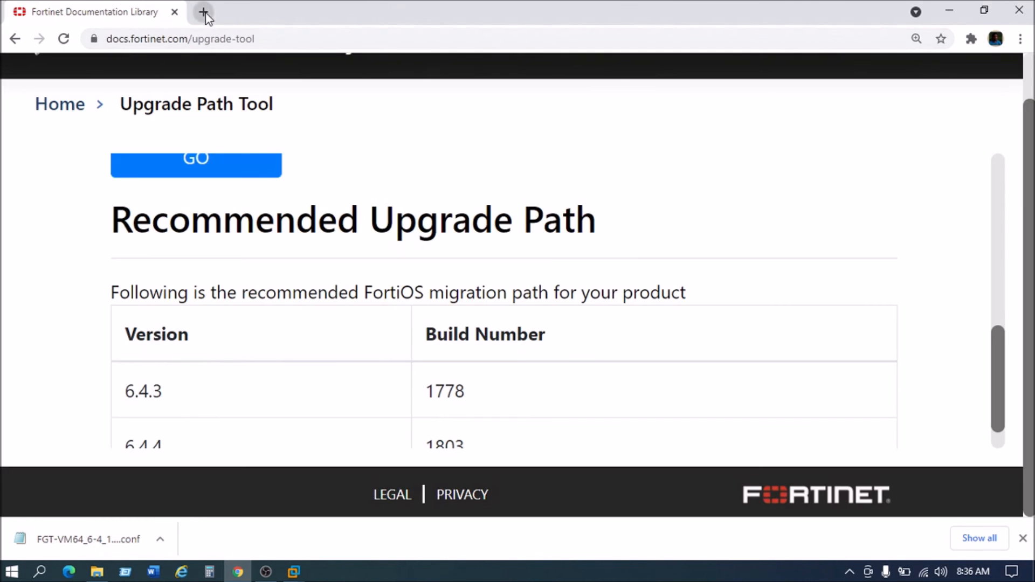
click(203, 11)
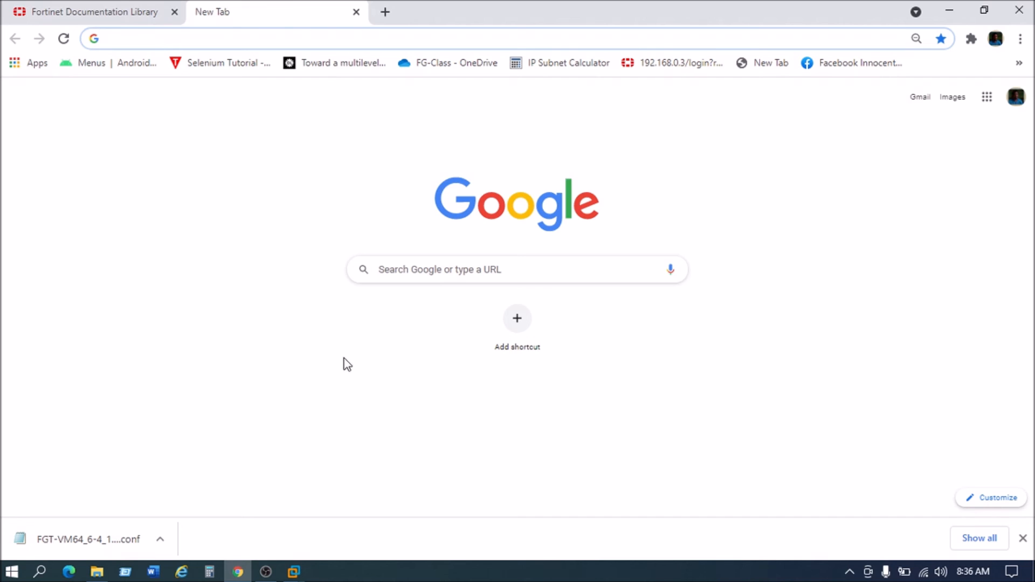
click(294, 572)
click(323, 503)
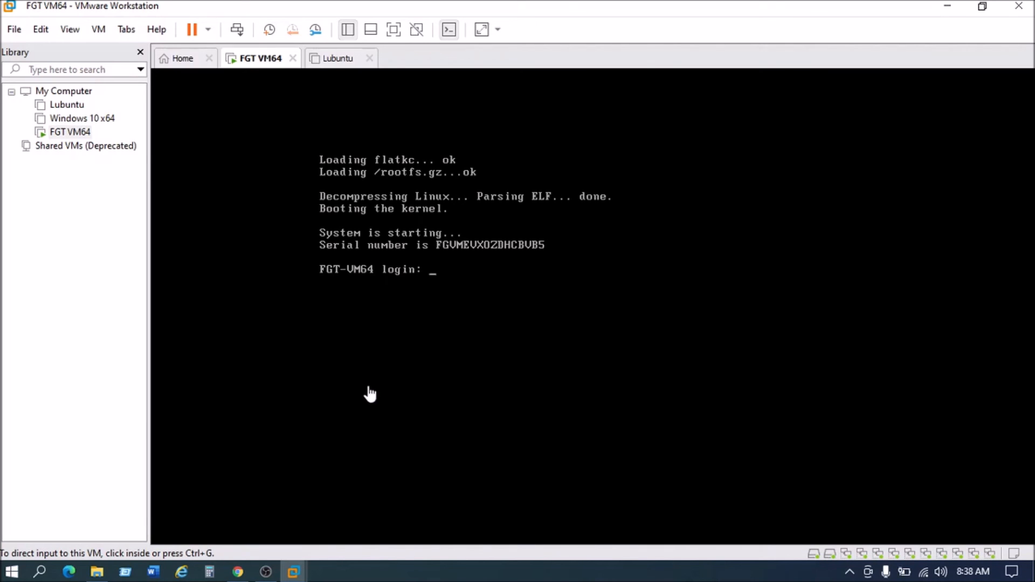
click(238, 571)
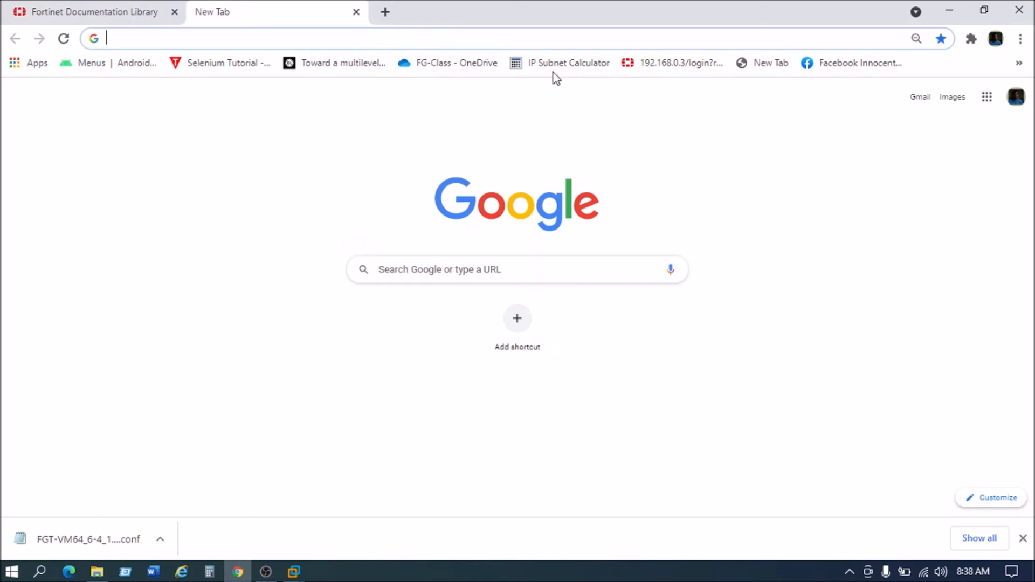
Step: Log in at the 192.168.0.3 bookmark with the admin username and its password
click(651, 69)
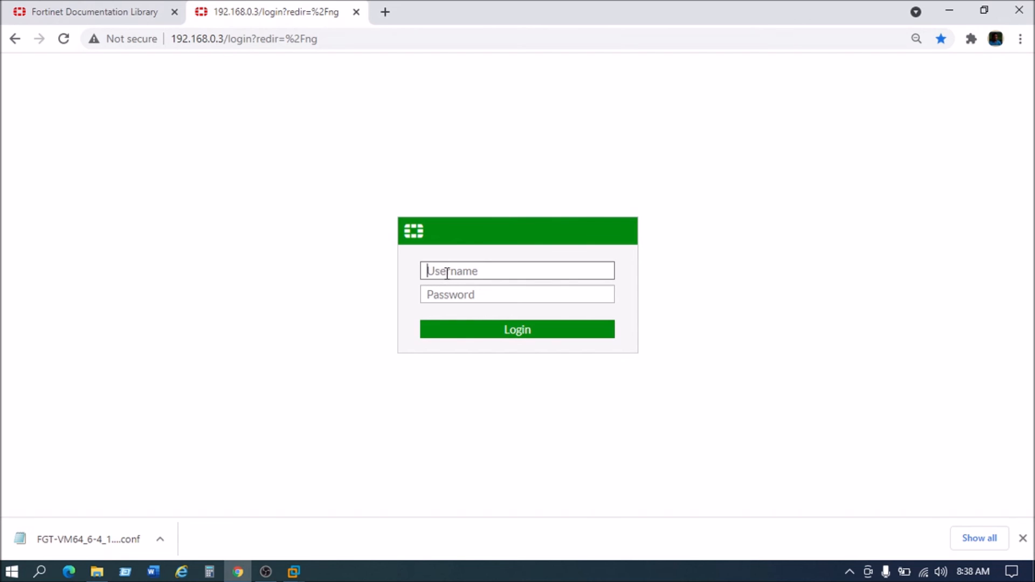
text(admin)
click(444, 291)
text(••••••)
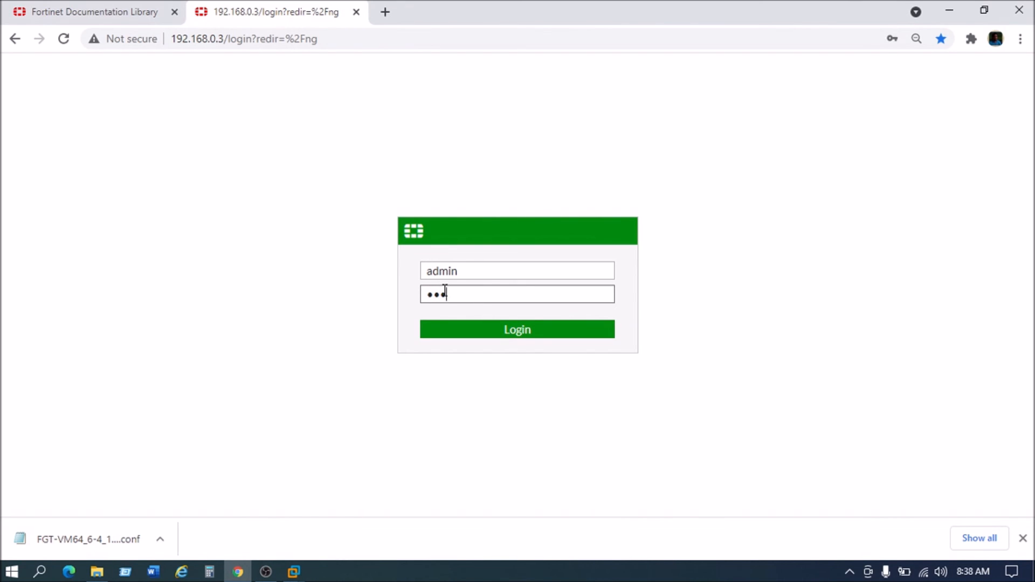
key(Return)
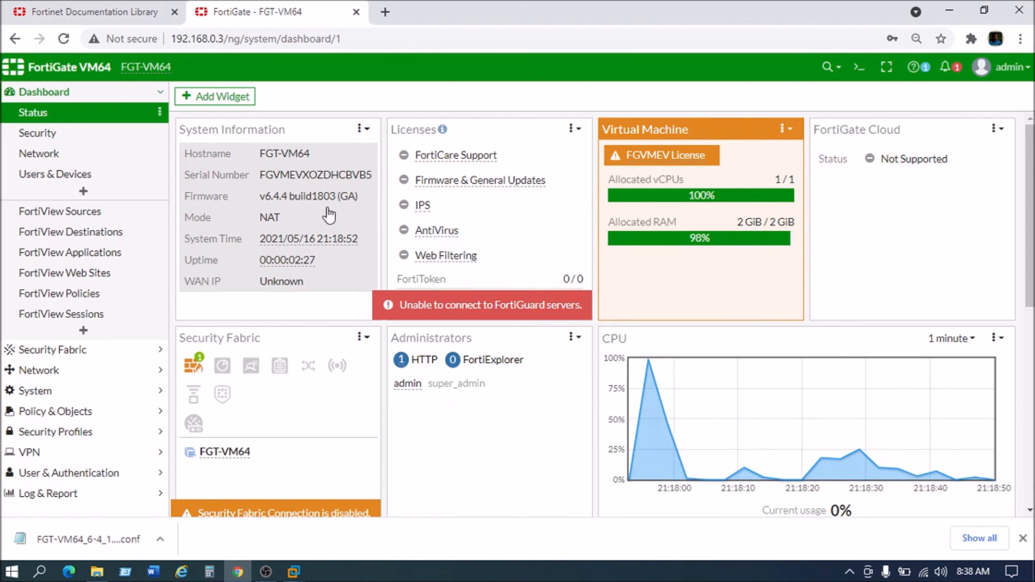
Step: Scroll the Status dashboard to confirm it reports firmware v6.4.4 build1803
scroll(340, 221, down, 5)
scroll(340, 221, up, 5)
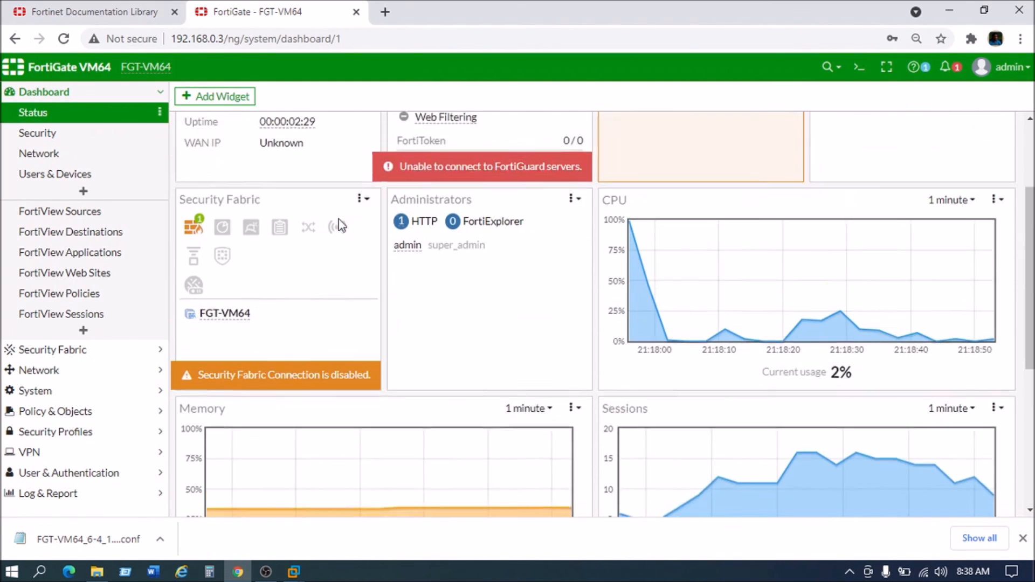